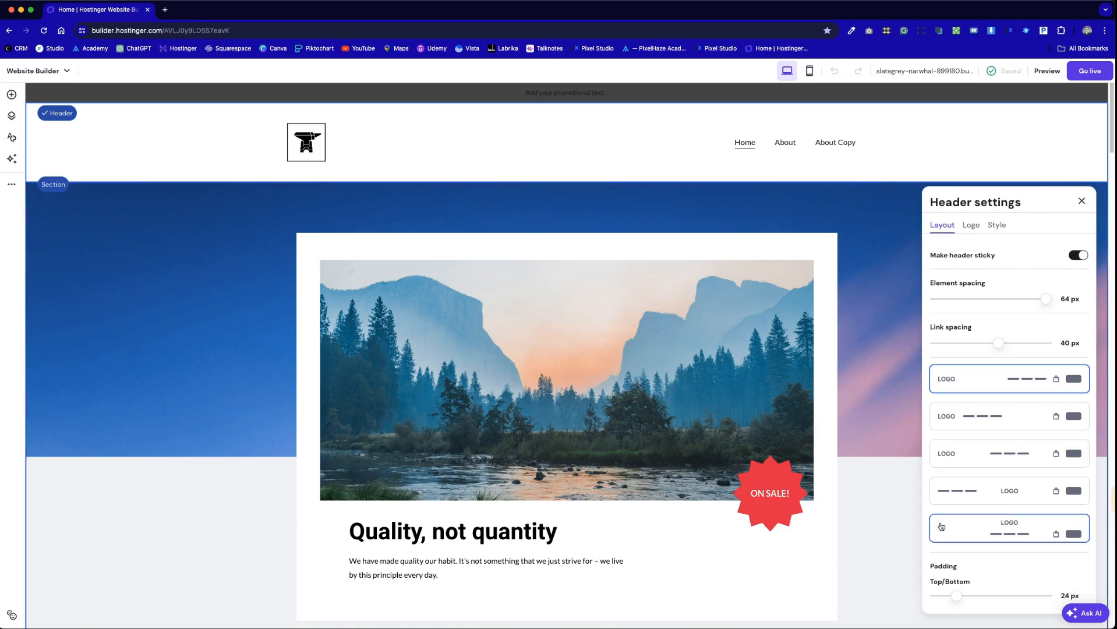
Step: Set the header's link spacing to 39 px and choose the layout with menu links before a centred logo
{"action": "mouse_move", "coordinate": [1050, 299]}
{"action": "left_mouse_down"}
{"action": "mouse_move", "coordinate": [1030, 302]}
{"action": "mouse_move", "coordinate": [1062, 303]}
{"action": "left_mouse_up"}
{"action": "mouse_move", "coordinate": [999, 344]}
{"action": "left_mouse_down"}
{"action": "mouse_move", "coordinate": [1020, 344]}
{"action": "mouse_move", "coordinate": [996, 344]}
{"action": "left_mouse_up"}
{"action": "left_click", "coordinate": [1017, 411]}
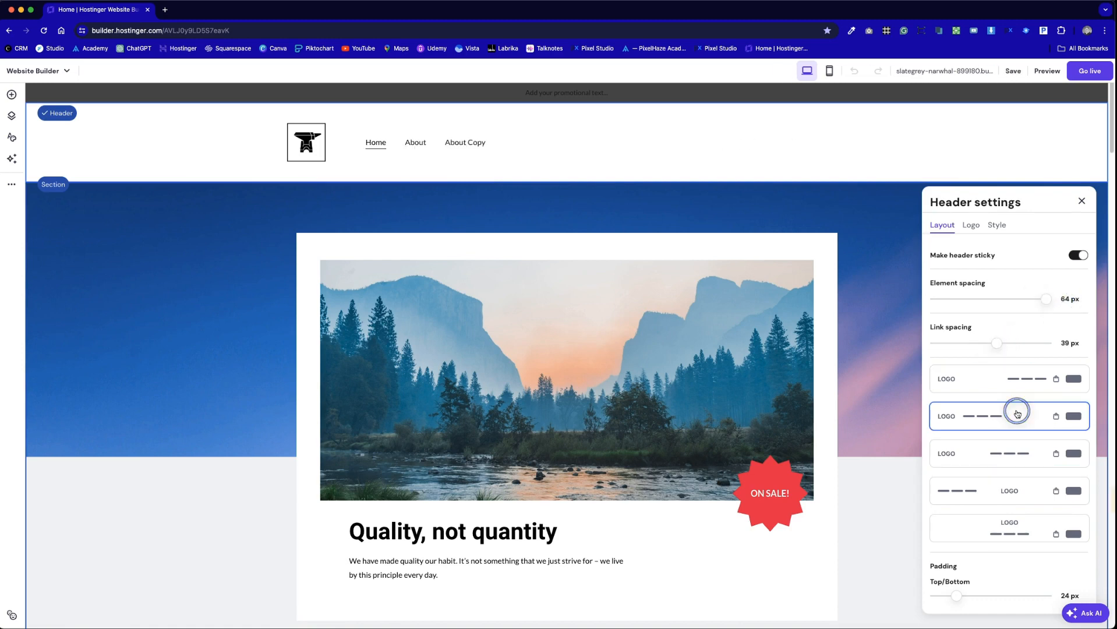
{"action": "left_click", "coordinate": [1021, 463]}
{"action": "left_click", "coordinate": [1020, 489]}
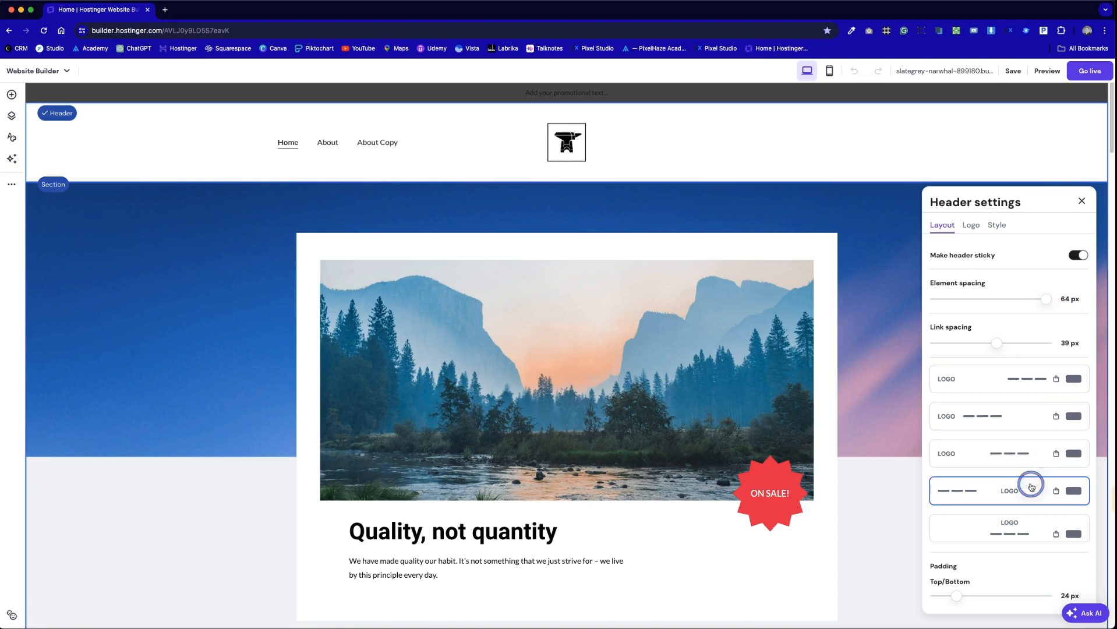
{"action": "left_click", "coordinate": [1020, 534]}
{"action": "left_click", "coordinate": [999, 494]}
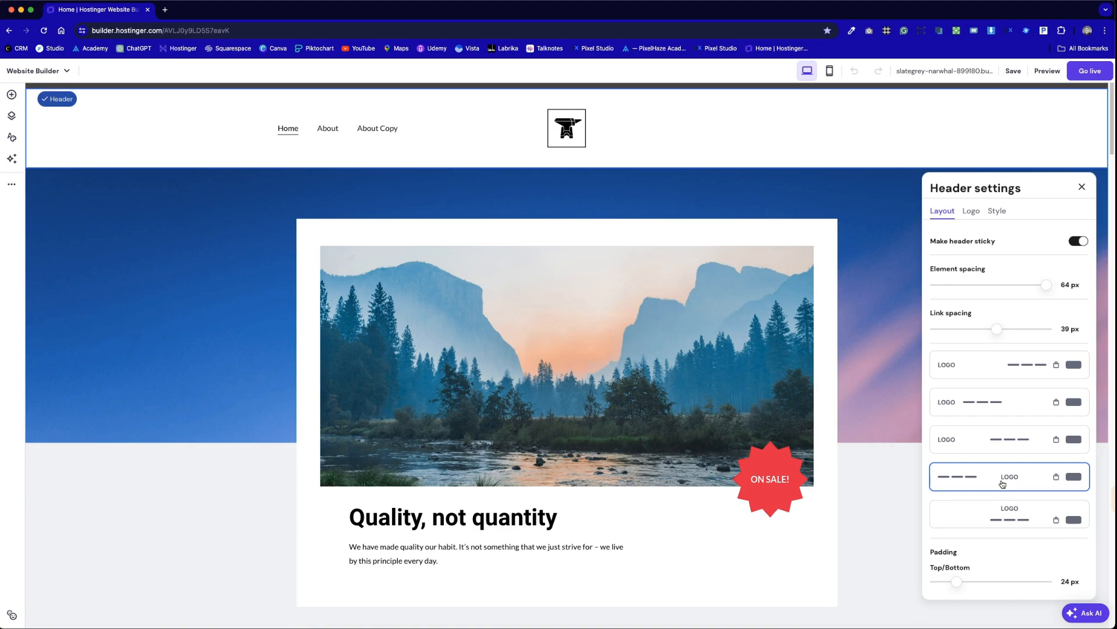
Step: Set the header's top/bottom padding to 14 px and toggle the sticky header off and back on
{"action": "mouse_move", "coordinate": [956, 581]}
{"action": "left_mouse_down"}
{"action": "mouse_move", "coordinate": [966, 580]}
{"action": "mouse_move", "coordinate": [947, 580]}
{"action": "left_mouse_up"}
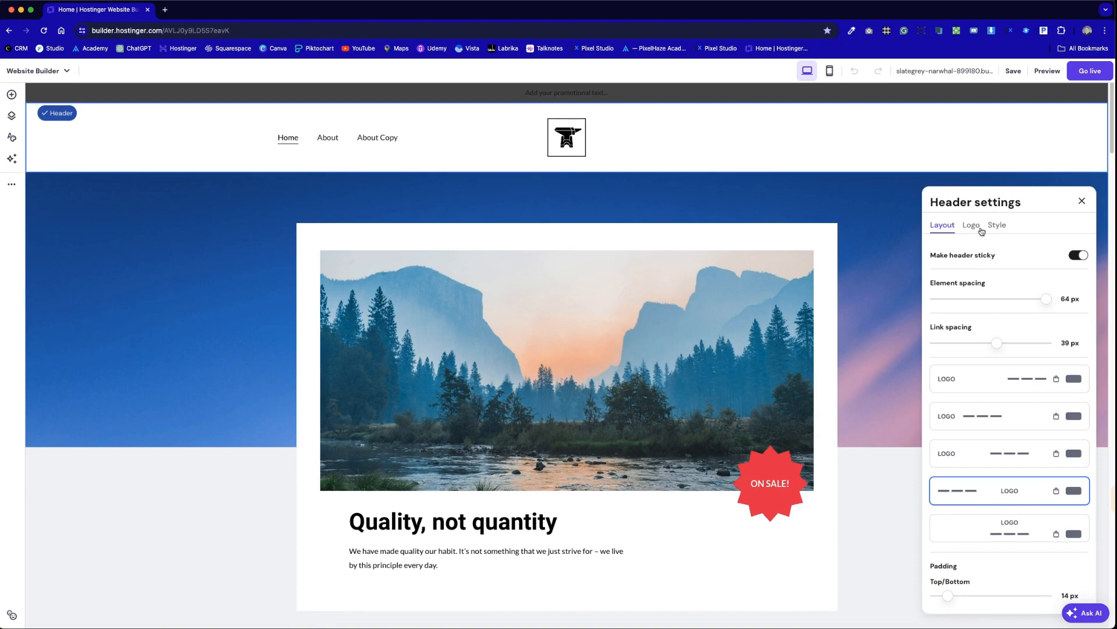
{"action": "left_click", "coordinate": [1079, 255]}
{"action": "left_click", "coordinate": [1080, 255]}
{"action": "scroll", "coordinate": [804, 398], "scroll_direction": "down", "scroll_amount": 4}
{"action": "scroll", "coordinate": [804, 398], "scroll_direction": "up", "scroll_amount": 2}
{"action": "scroll", "coordinate": [803, 397], "scroll_direction": "up", "scroll_amount": 2}
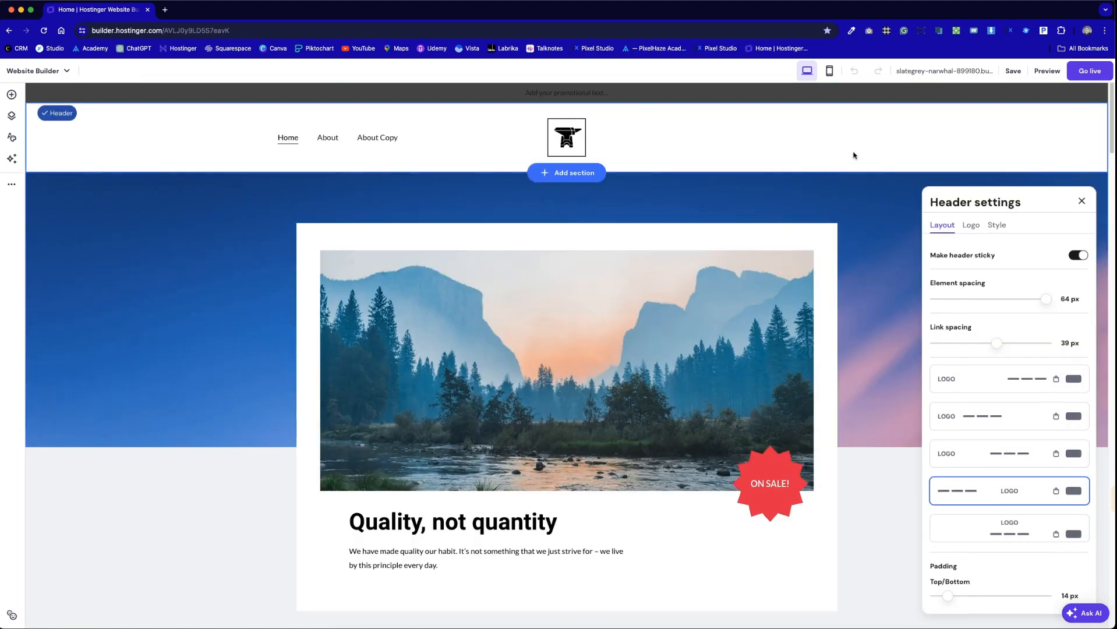
Step: Try the transparent header option, switch it back off, and close the header settings
{"action": "left_click", "coordinate": [998, 226]}
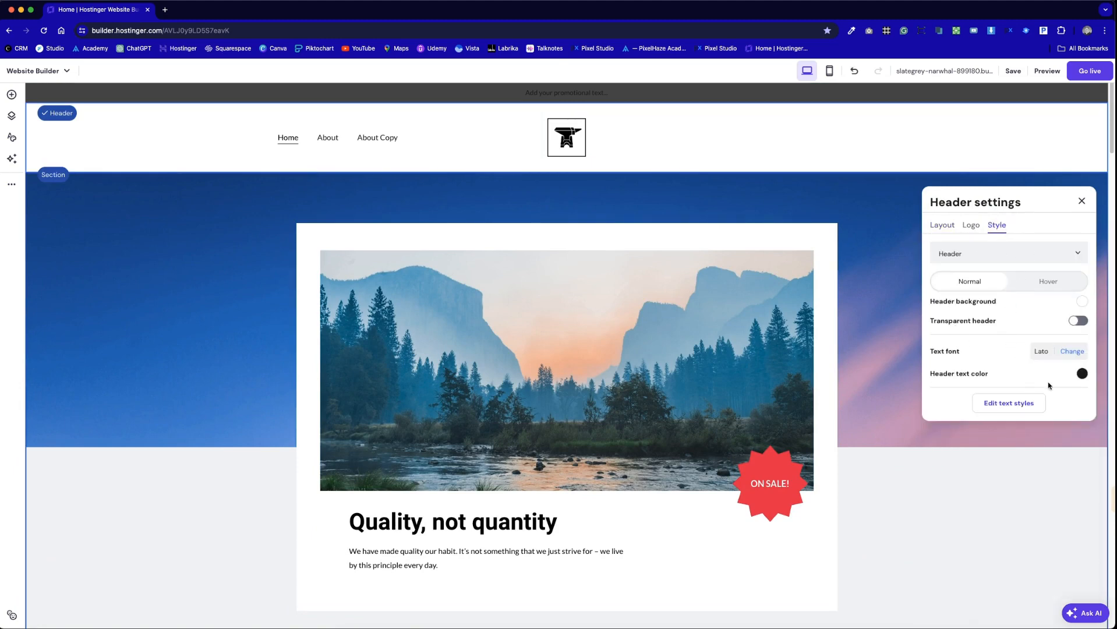
{"action": "left_click", "coordinate": [1075, 322]}
{"action": "left_click", "coordinate": [1076, 321]}
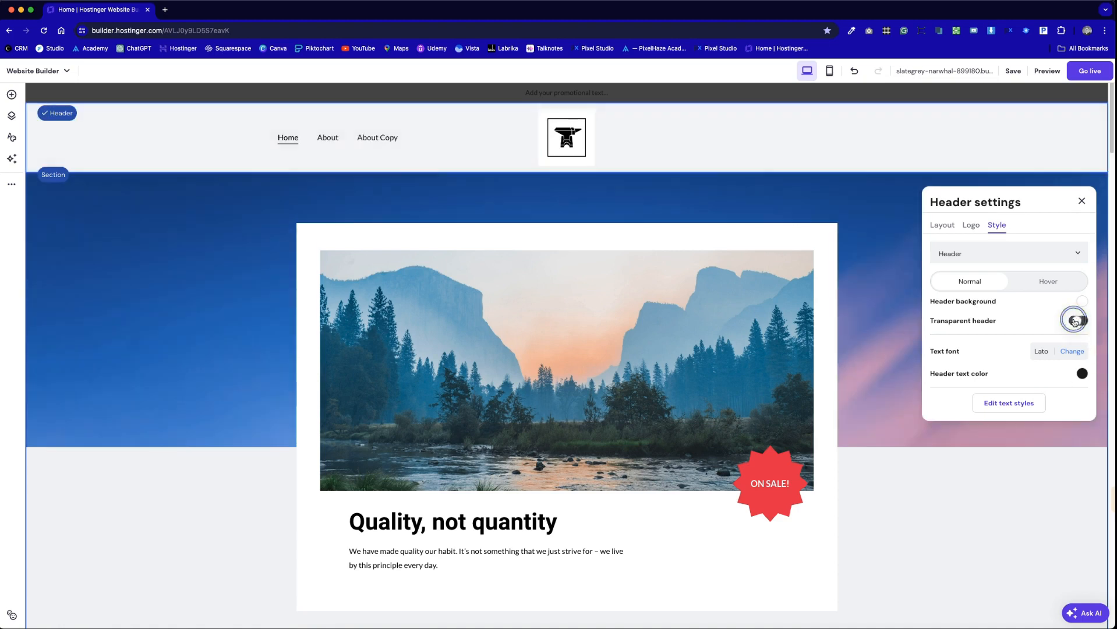
{"action": "left_click", "coordinate": [971, 225]}
{"action": "left_click", "coordinate": [942, 225]}
{"action": "scroll", "coordinate": [990, 488], "scroll_direction": "down", "scroll_amount": 2}
{"action": "scroll", "coordinate": [990, 489], "scroll_direction": "up", "scroll_amount": 2}
{"action": "left_click", "coordinate": [840, 130]}
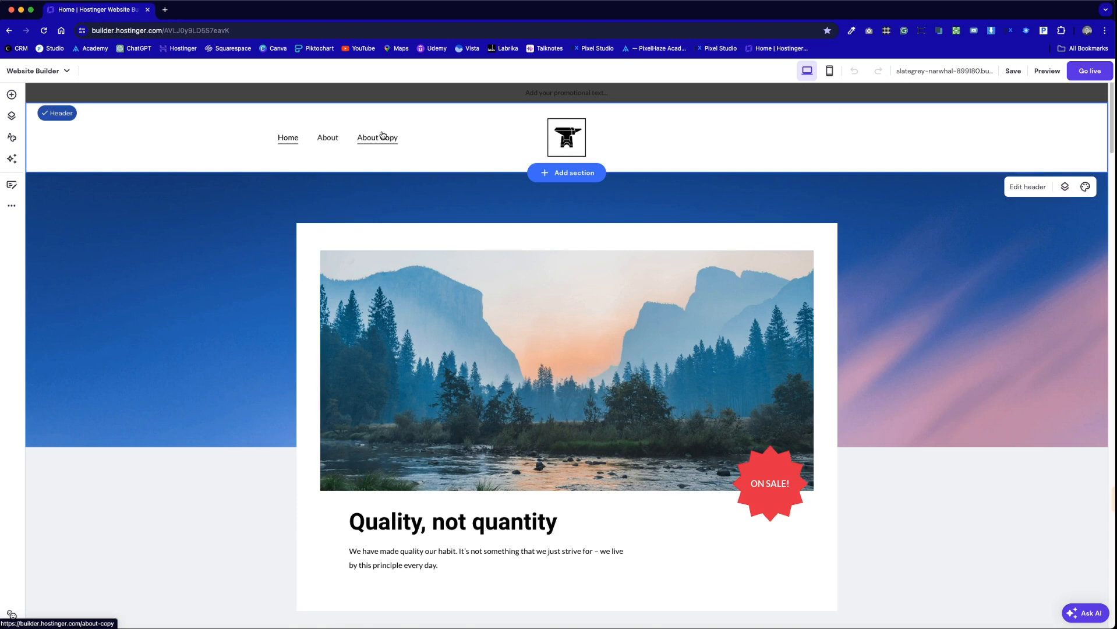
Step: Reopen the header settings and enable a button in the header's style options
{"action": "left_click", "coordinate": [1027, 187]}
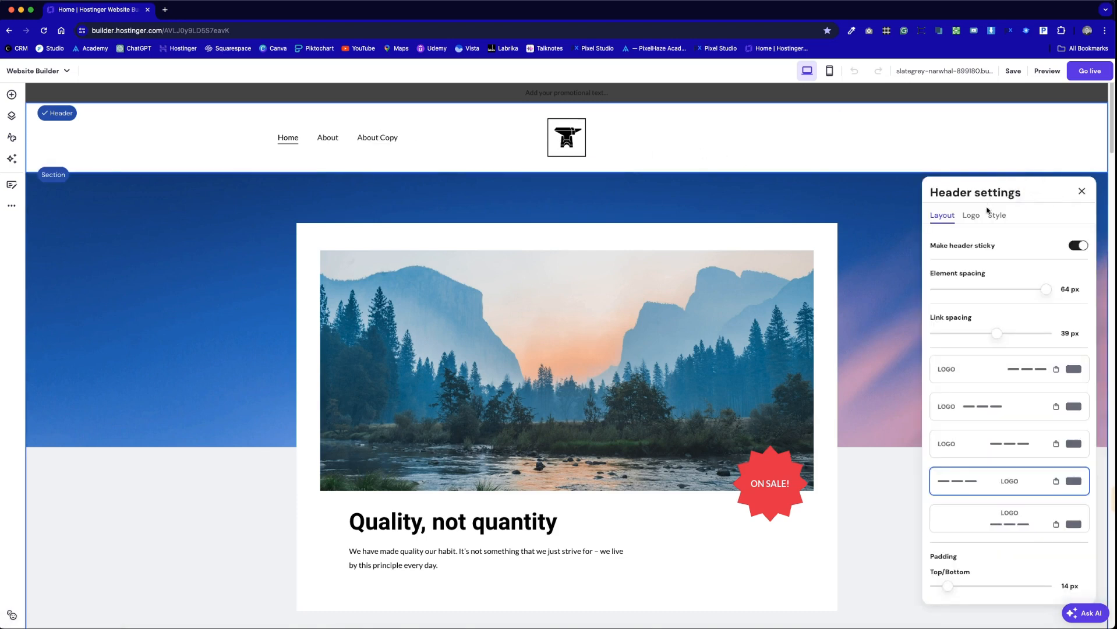
{"action": "scroll", "coordinate": [1031, 494], "scroll_direction": "down", "scroll_amount": 8}
{"action": "scroll", "coordinate": [1033, 487], "scroll_direction": "up", "scroll_amount": 8}
{"action": "left_click", "coordinate": [996, 215]}
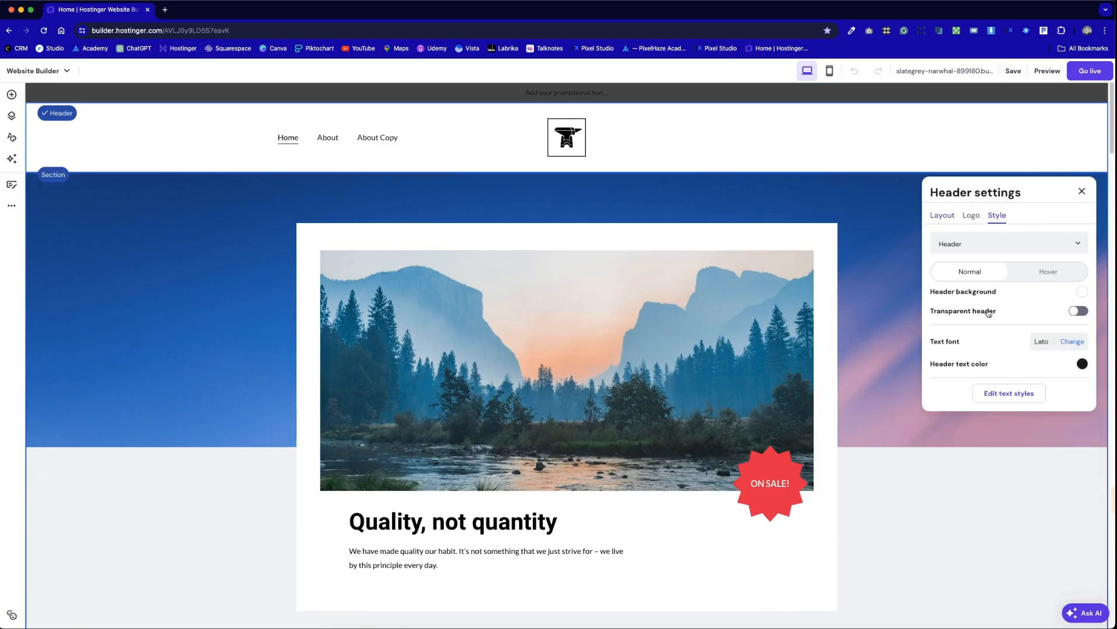
{"action": "left_click", "coordinate": [955, 244]}
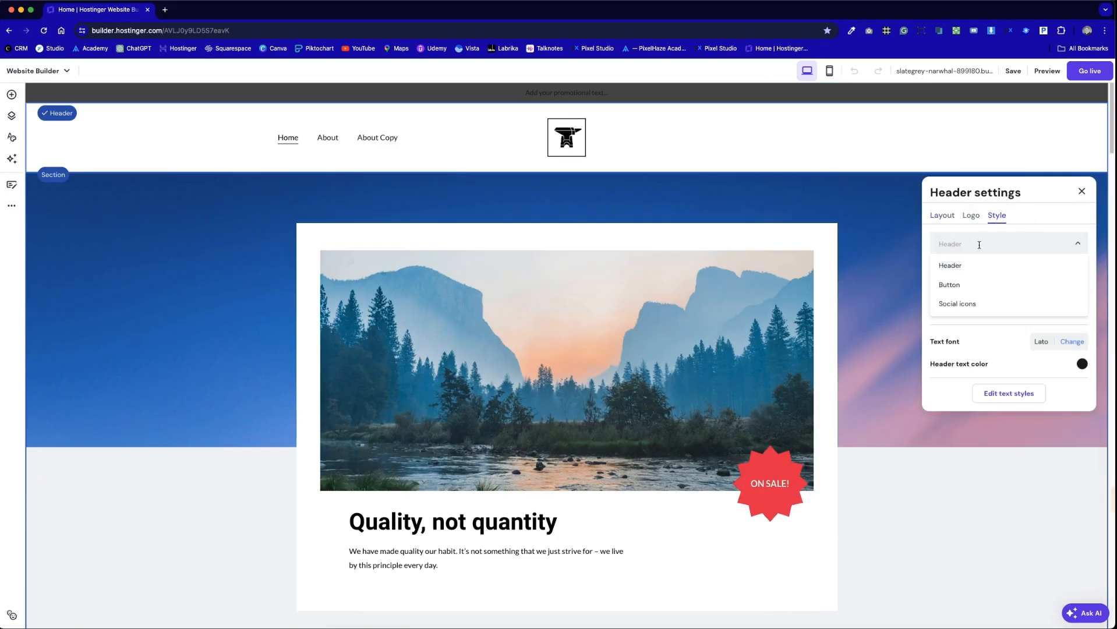
{"action": "left_click", "coordinate": [976, 287]}
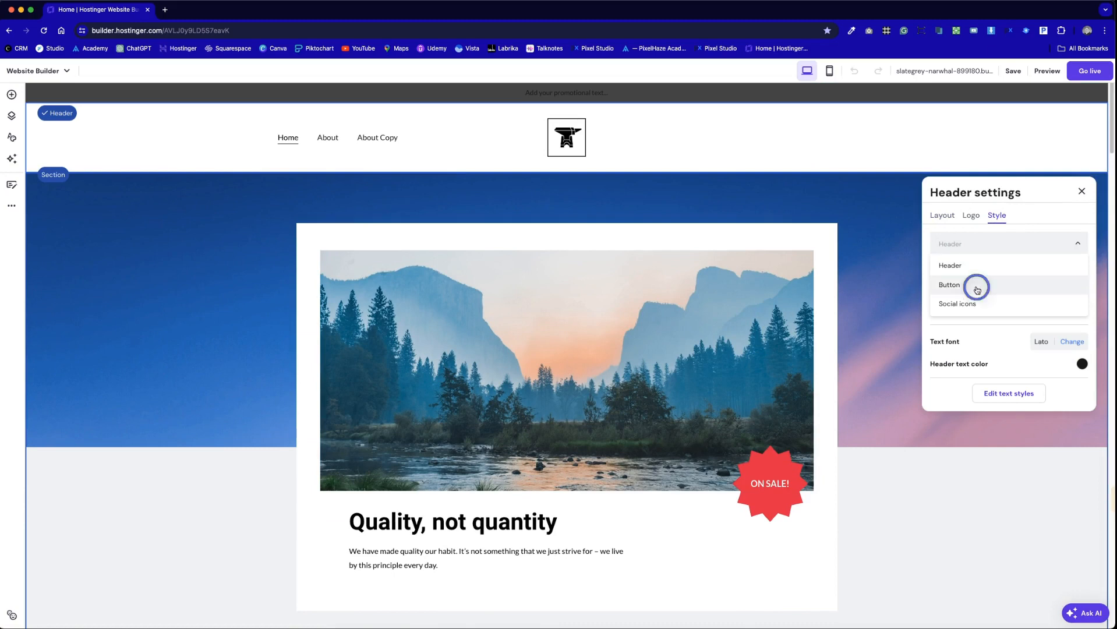
{"action": "left_click", "coordinate": [1078, 275]}
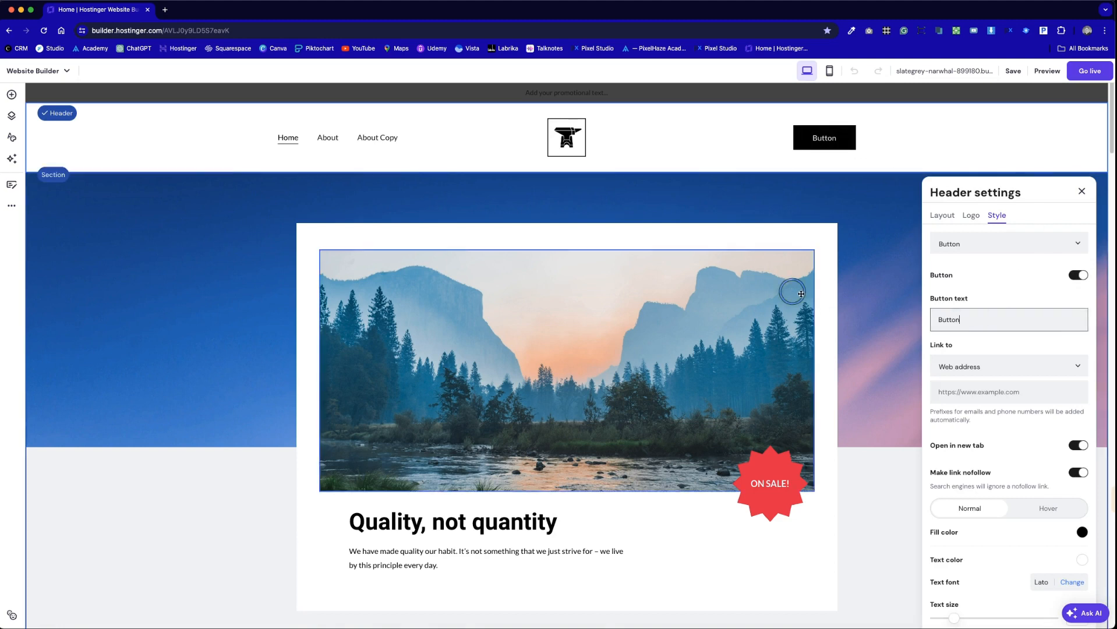
Step: Label the header button "Contact Us" and link it to the About page
{"action": "left_click_drag", "start_coordinate": [966, 318], "coordinate": [934, 321]}
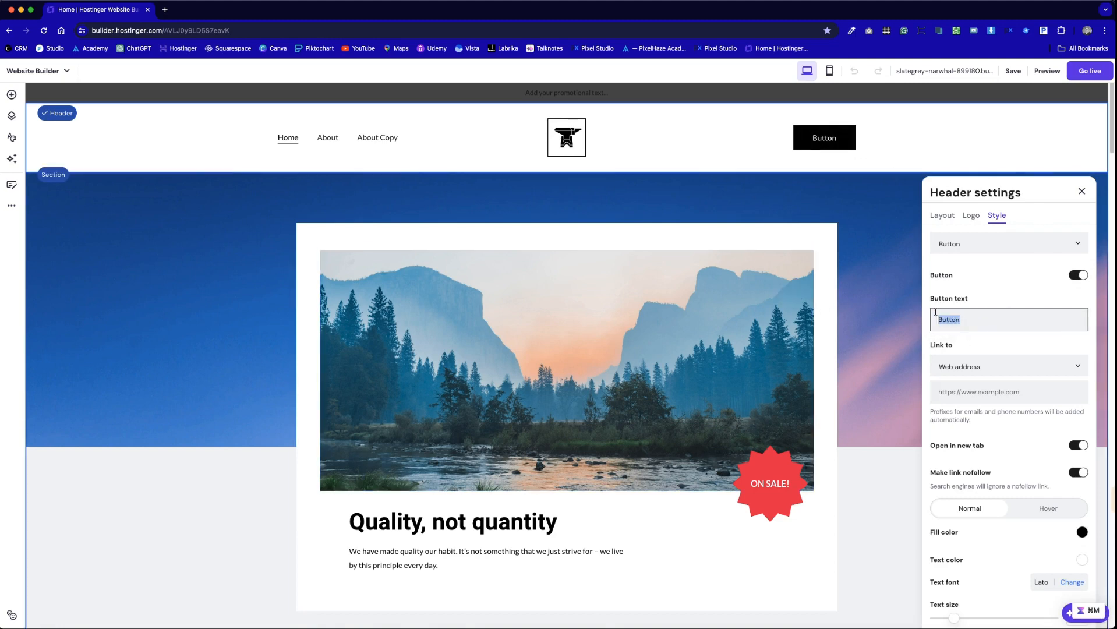
{"action": "type", "text": "Contact Us"}
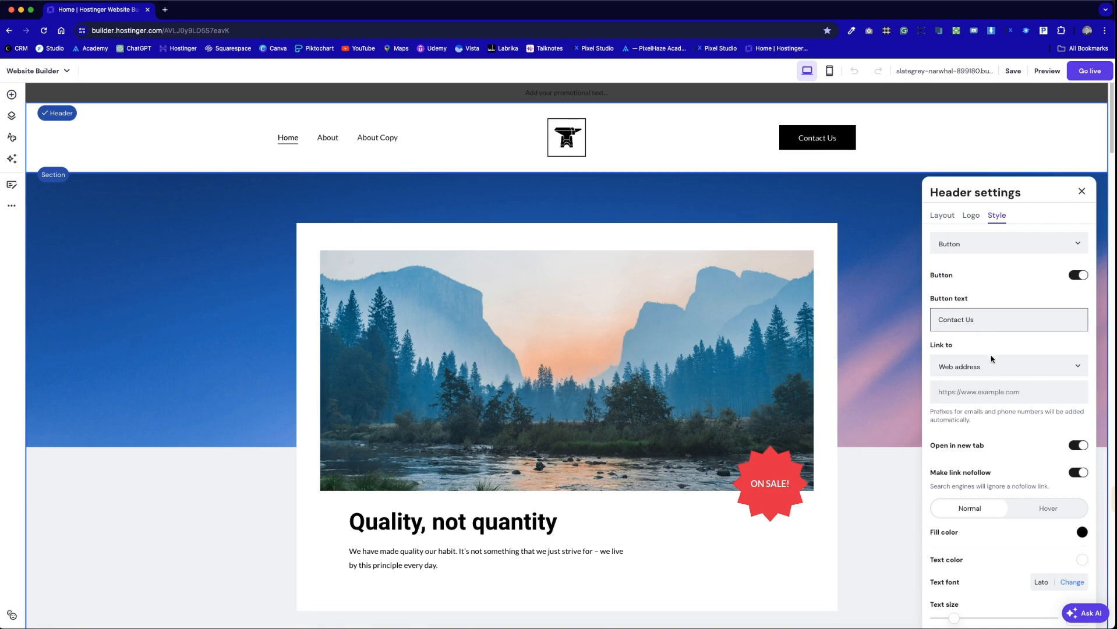
{"action": "left_click", "coordinate": [1009, 392]}
{"action": "left_click", "coordinate": [1023, 371]}
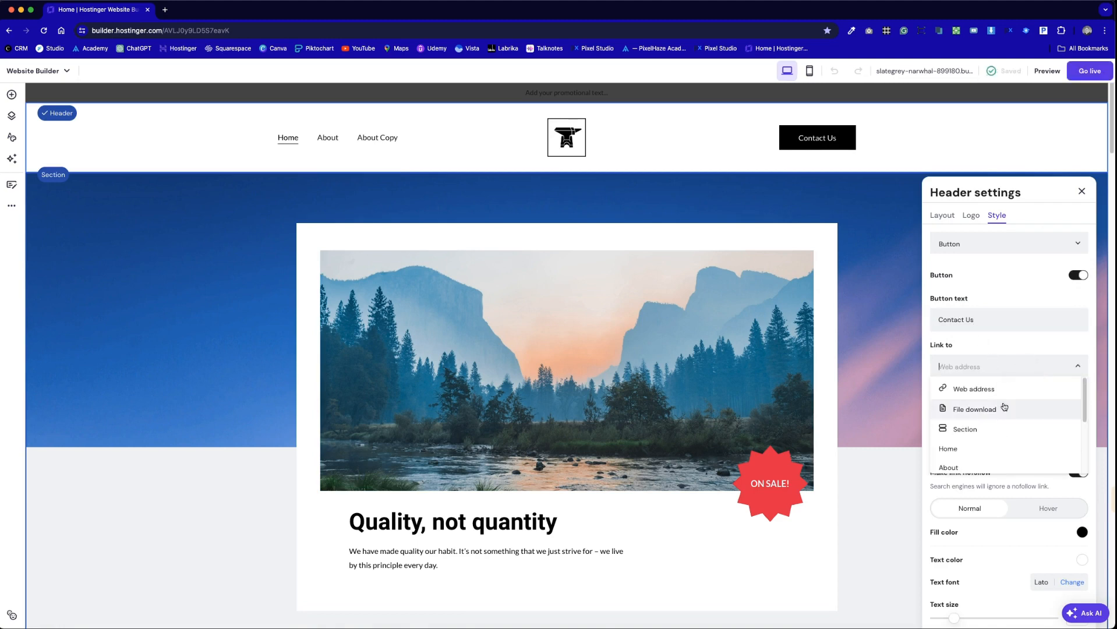
{"action": "scroll", "coordinate": [1034, 431], "scroll_direction": "down", "scroll_amount": 1}
{"action": "scroll", "coordinate": [993, 449], "scroll_direction": "down", "scroll_amount": 1}
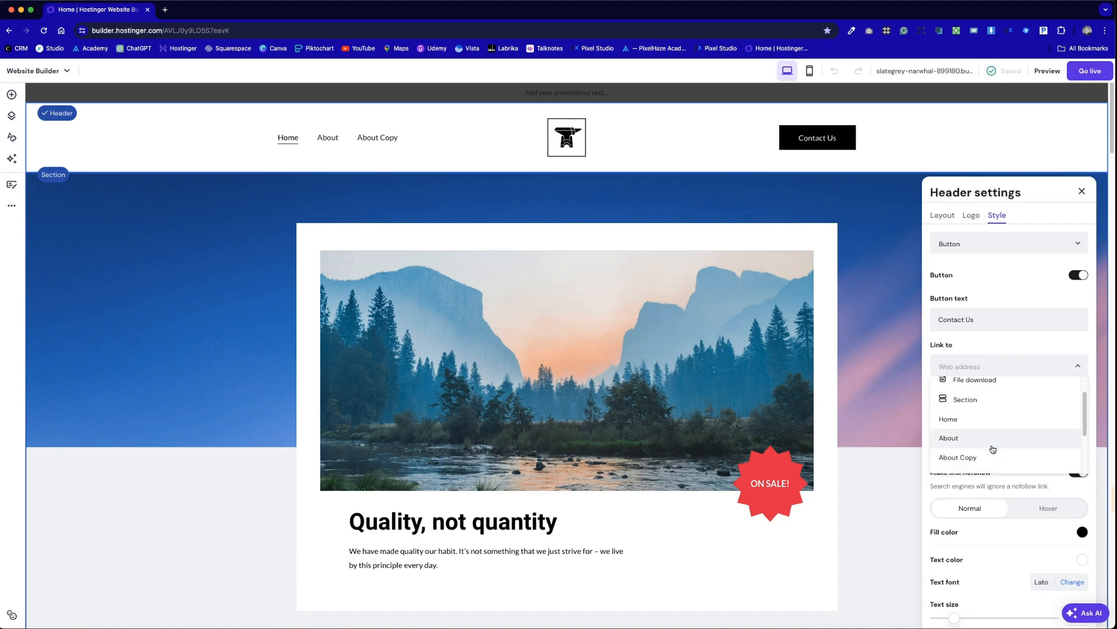
{"action": "left_click", "coordinate": [954, 438]}
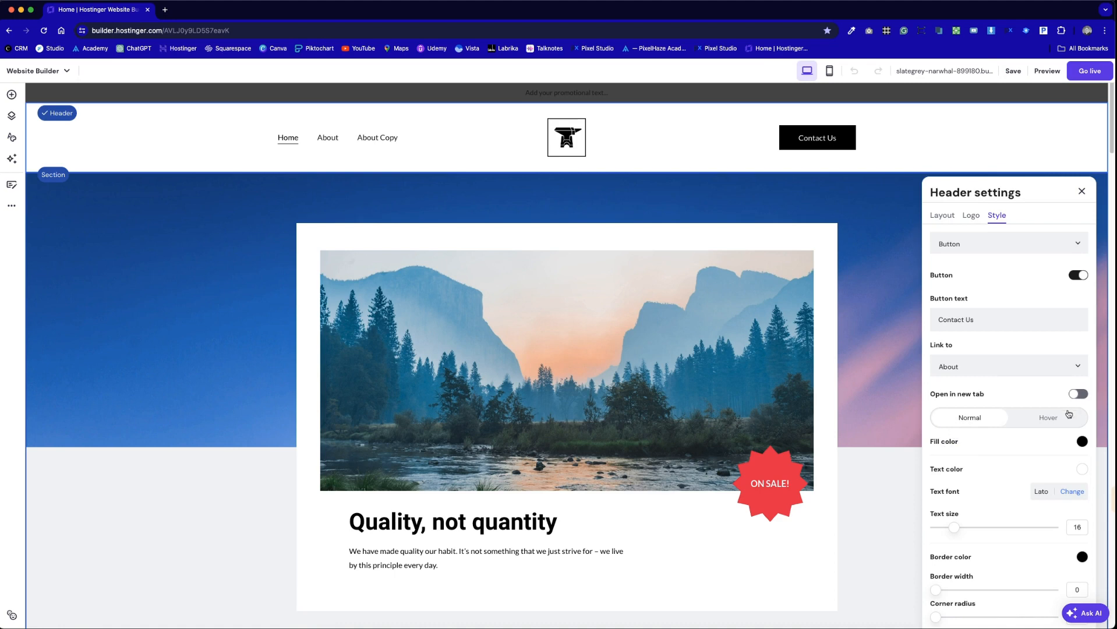
Step: Set the header button's fill color to the red website color
{"action": "left_click", "coordinate": [1081, 441]}
{"action": "left_click", "coordinate": [1082, 431]}
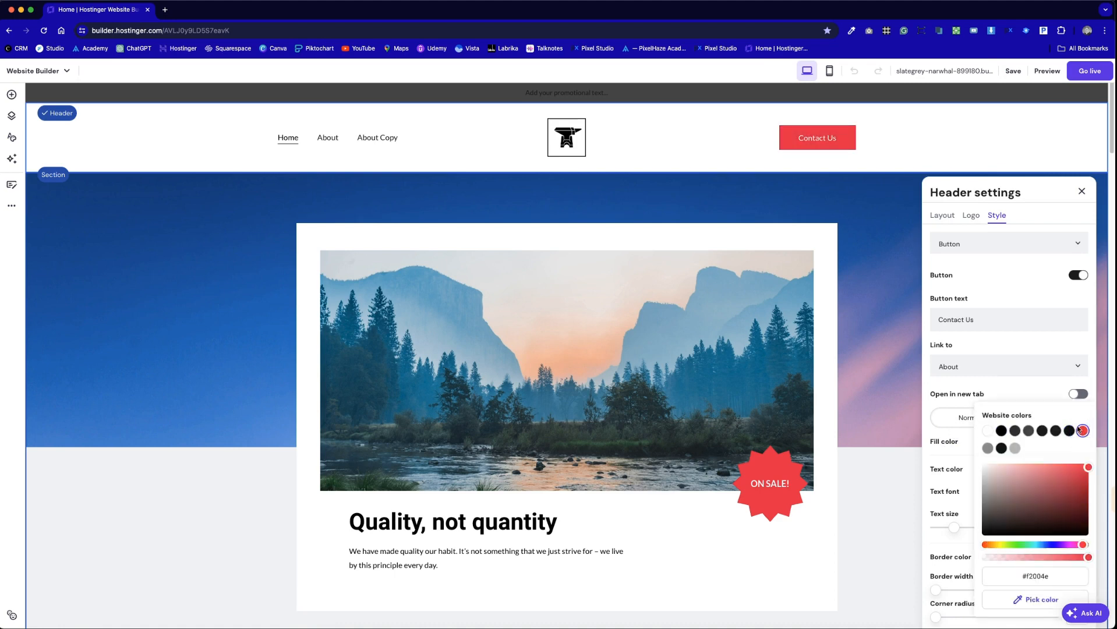
{"action": "left_click", "coordinate": [1026, 381]}
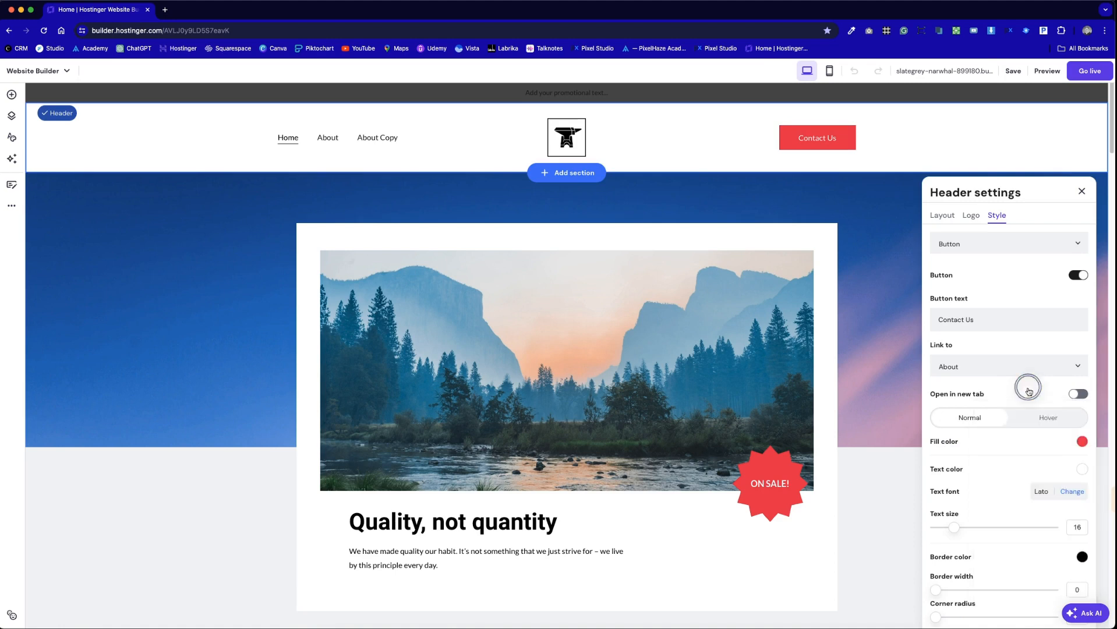
Step: Set the header button's text size to 17 and its border width to 4
{"action": "left_click_drag", "start_coordinate": [953, 527], "coordinate": [957, 527]}
{"action": "scroll", "coordinate": [1042, 489], "scroll_direction": "down", "scroll_amount": 1}
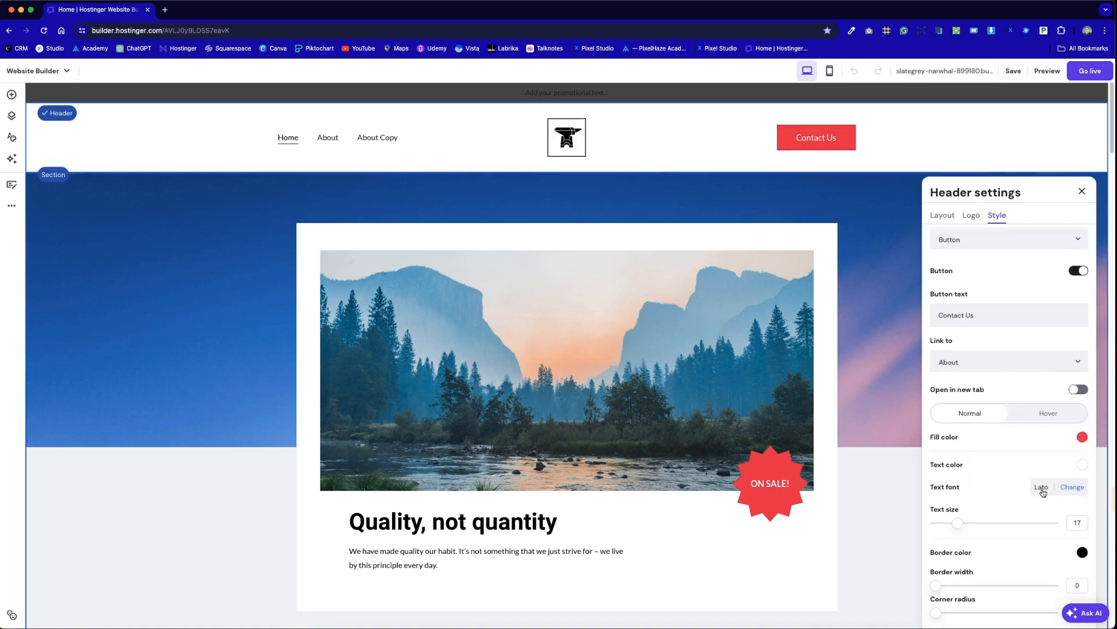
{"action": "left_click_drag", "start_coordinate": [936, 585], "coordinate": [991, 575]}
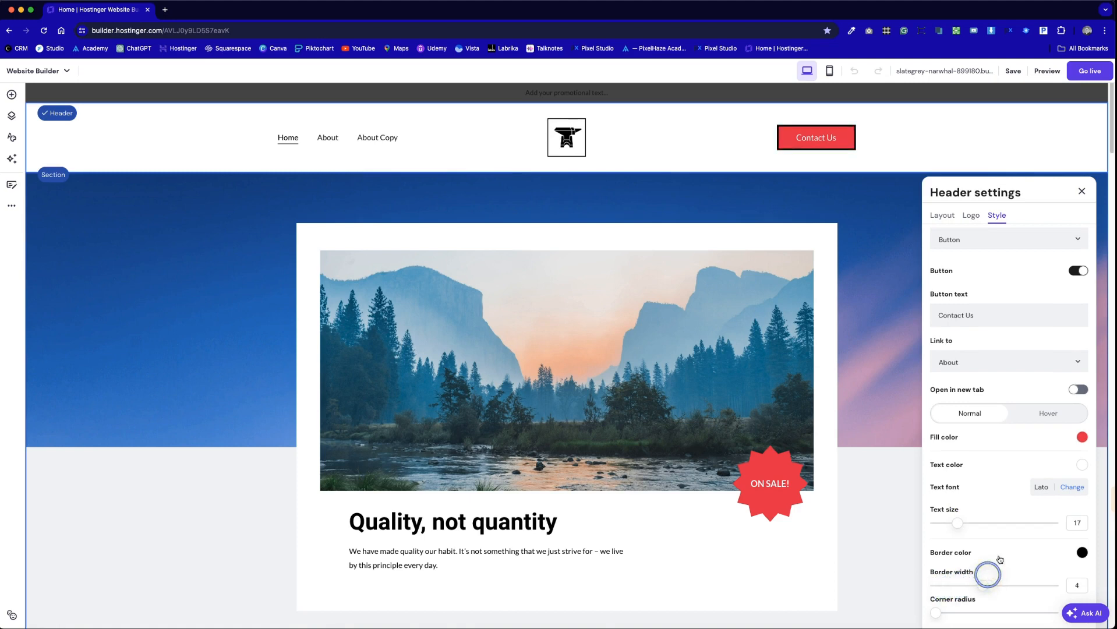
Step: Change the header button's fill color to white (#ffffff)
{"action": "left_click", "coordinate": [1081, 436]}
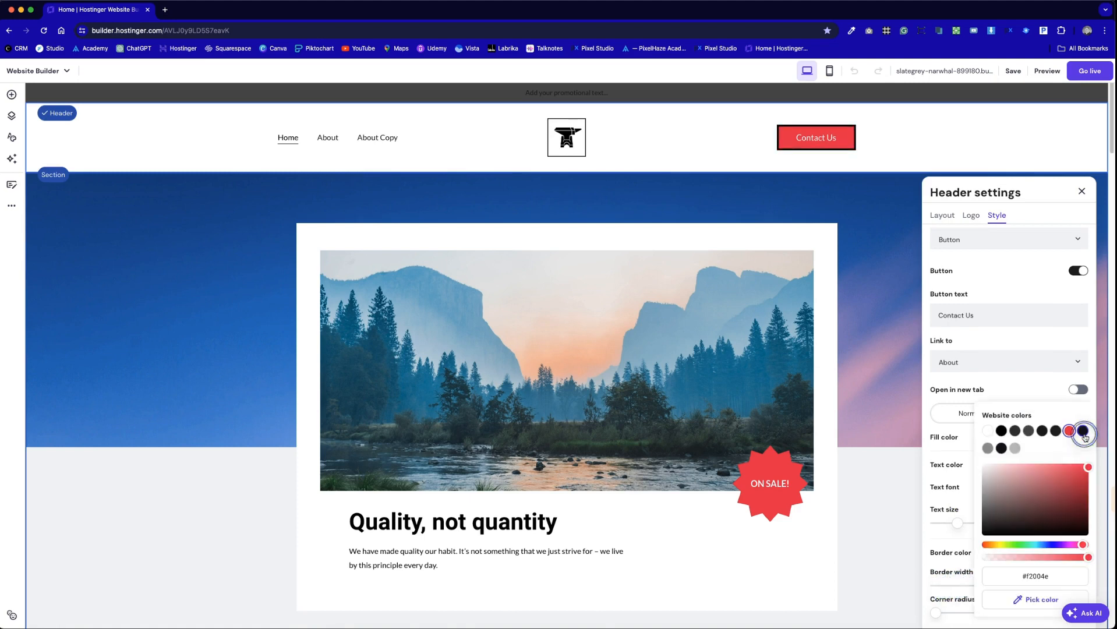
{"action": "left_click", "coordinate": [988, 431]}
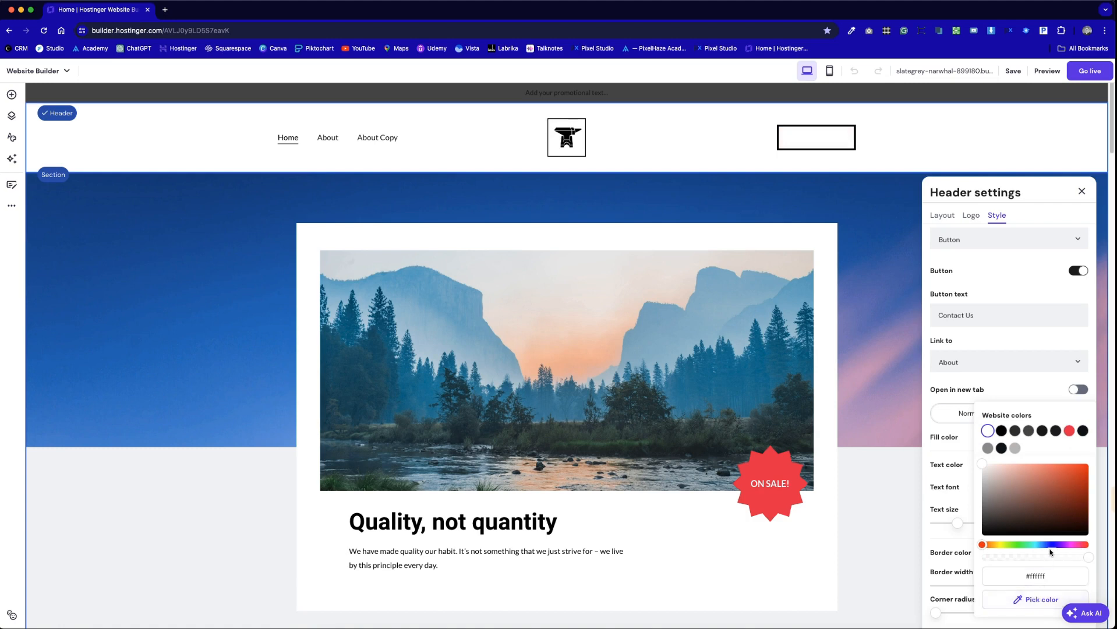
{"action": "scroll", "coordinate": [1040, 583], "scroll_direction": "down", "scroll_amount": 2}
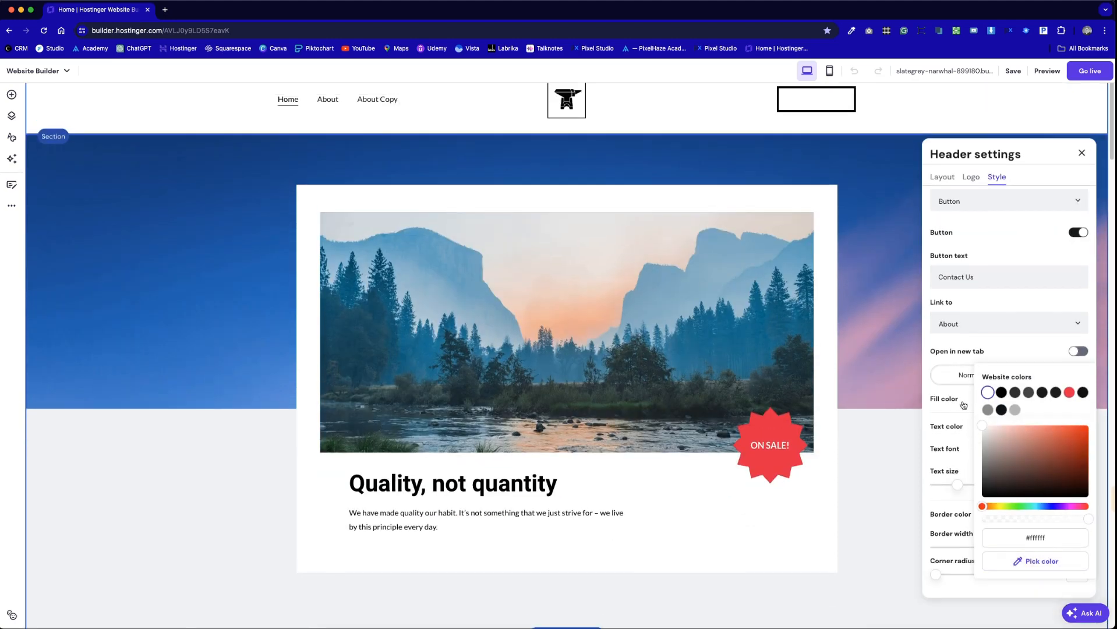
{"action": "left_click", "coordinate": [960, 400]}
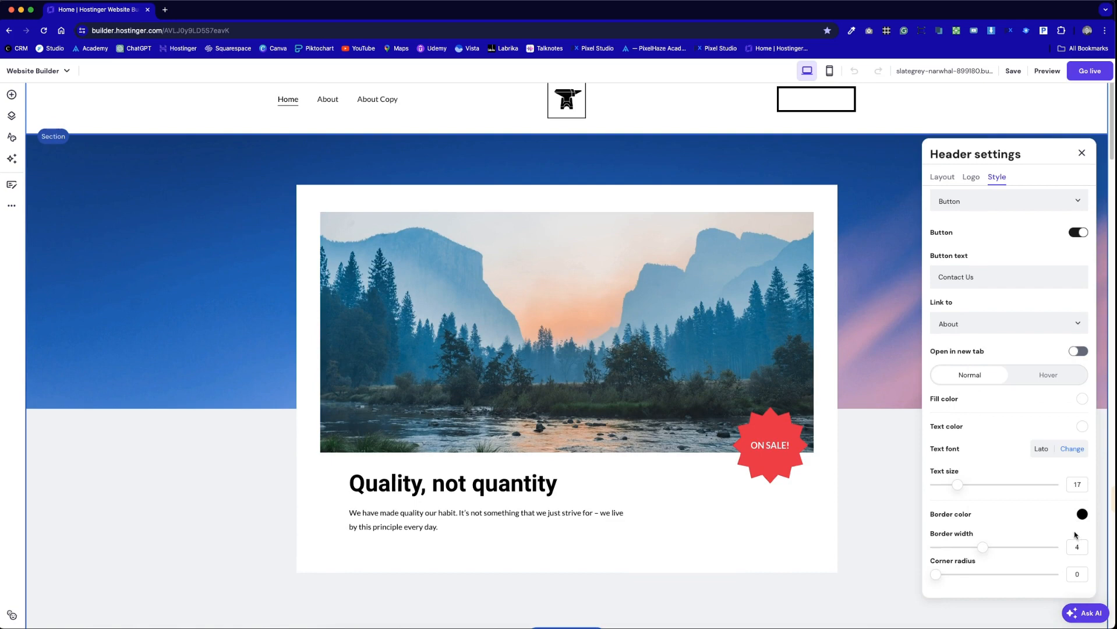
{"action": "left_click", "coordinate": [1080, 399]}
{"action": "left_click", "coordinate": [1082, 393]}
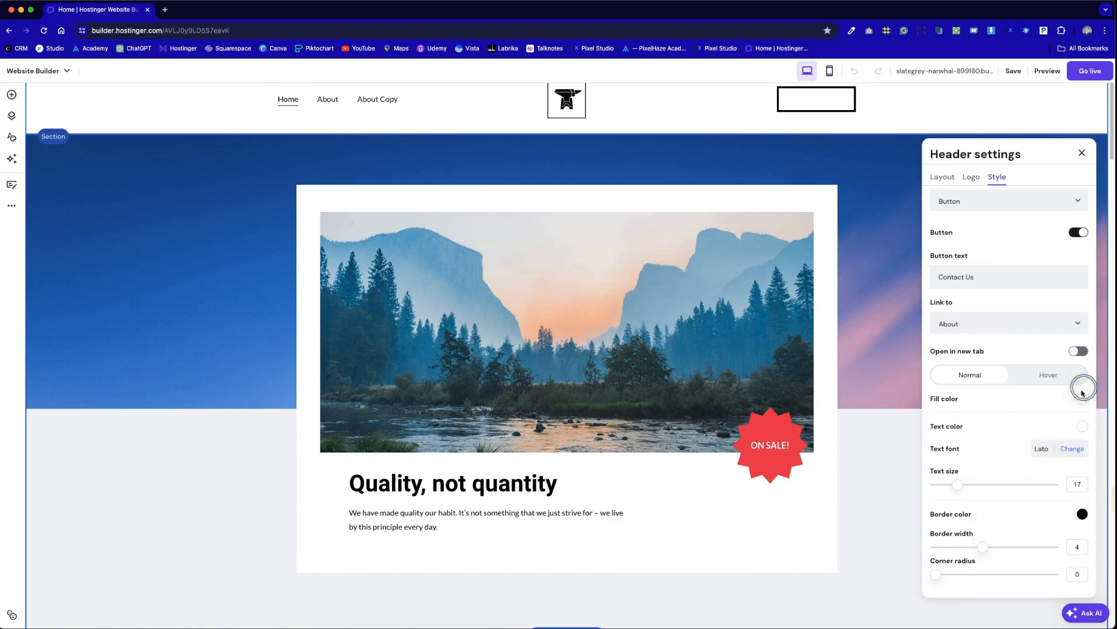
Step: Set the header button's text color to black (#000000), close the header settings and save the website
{"action": "left_click", "coordinate": [1081, 426]}
{"action": "left_click", "coordinate": [1001, 431]}
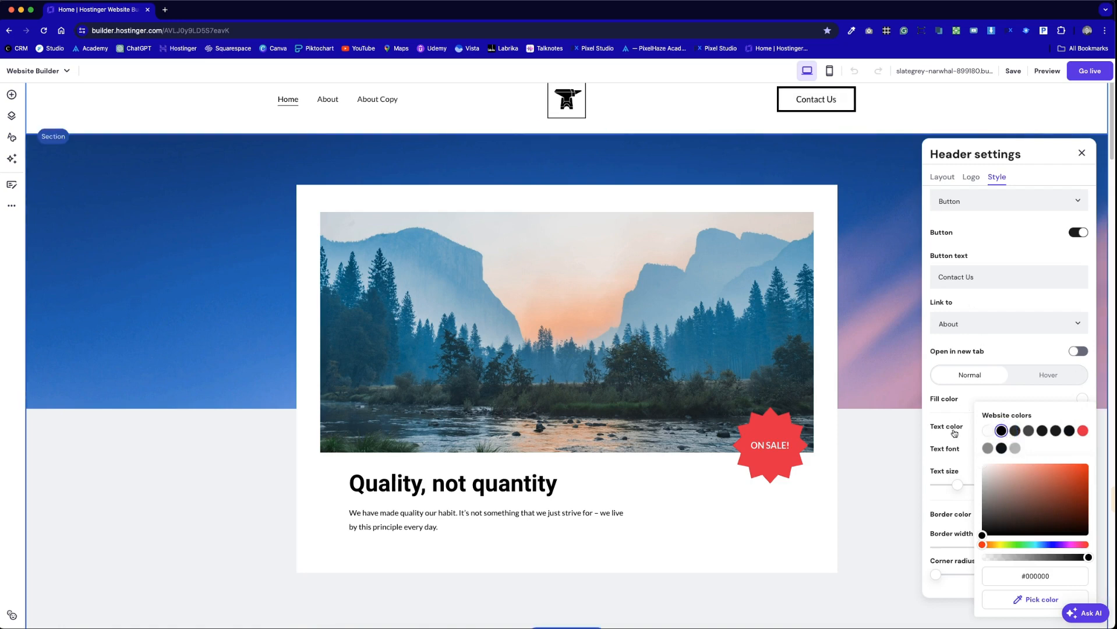
{"action": "left_click", "coordinate": [938, 414]}
{"action": "scroll", "coordinate": [749, 404], "scroll_direction": "up", "scroll_amount": 1}
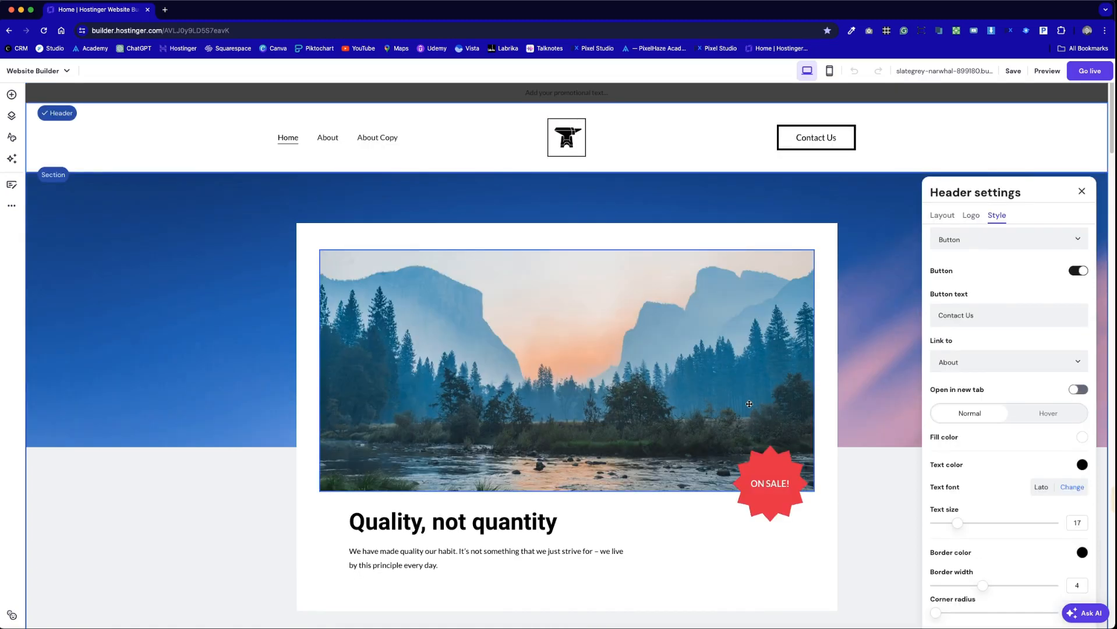
{"action": "left_click", "coordinate": [881, 131]}
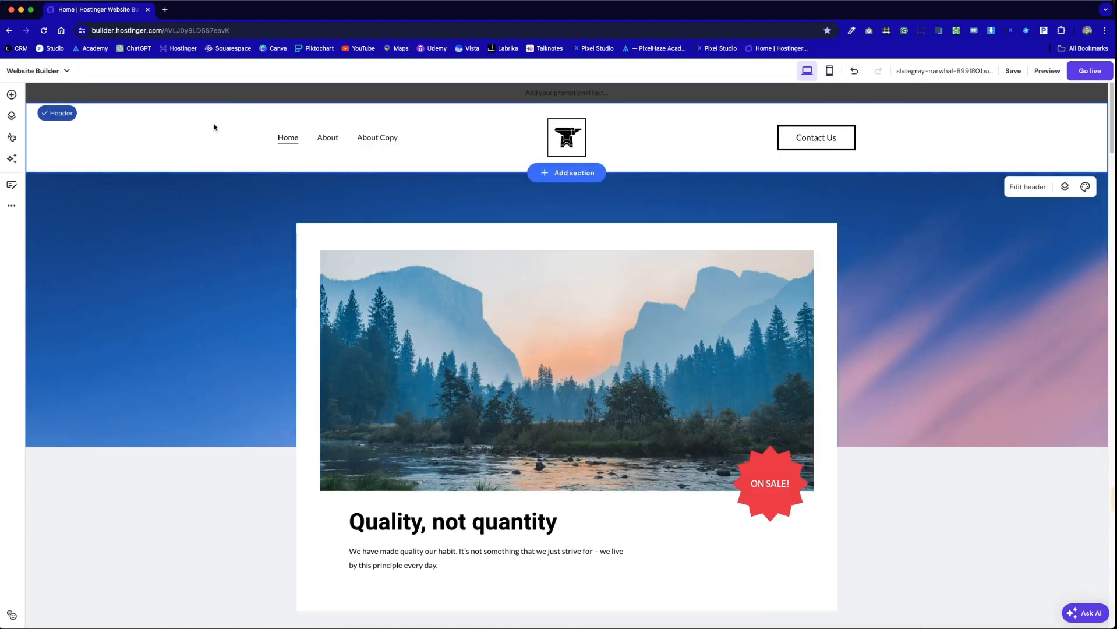
{"action": "left_click", "coordinate": [1013, 71]}
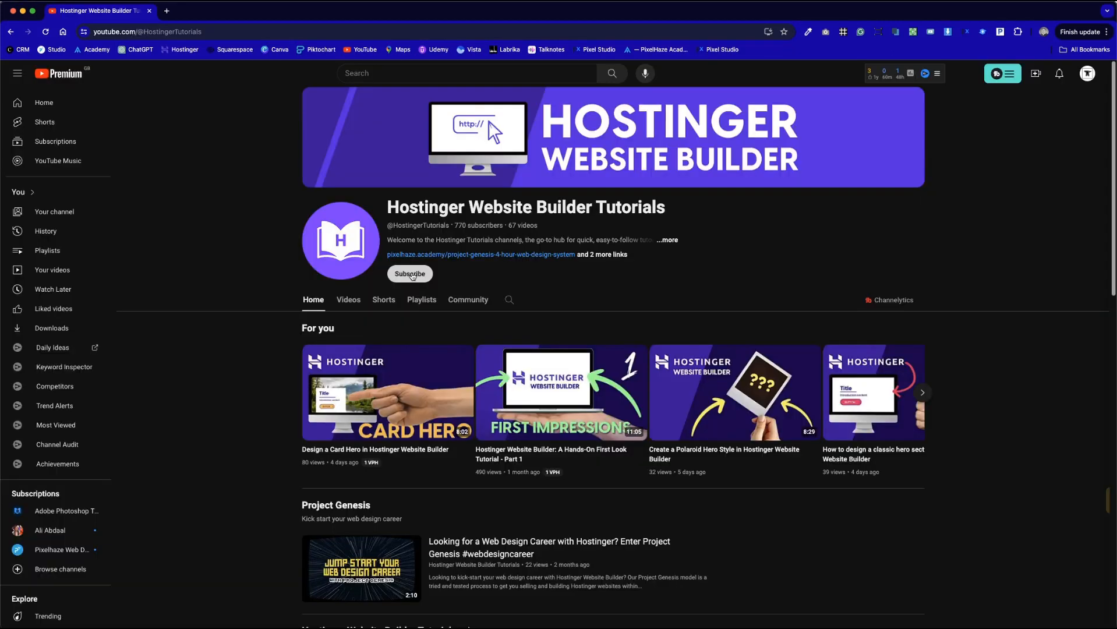
Step: Subscribe to the Hostinger Website Builder Tutorials channel on YouTube and view Pixelhaze Academy's Hostinger course page
{"action": "left_click", "coordinate": [410, 274]}
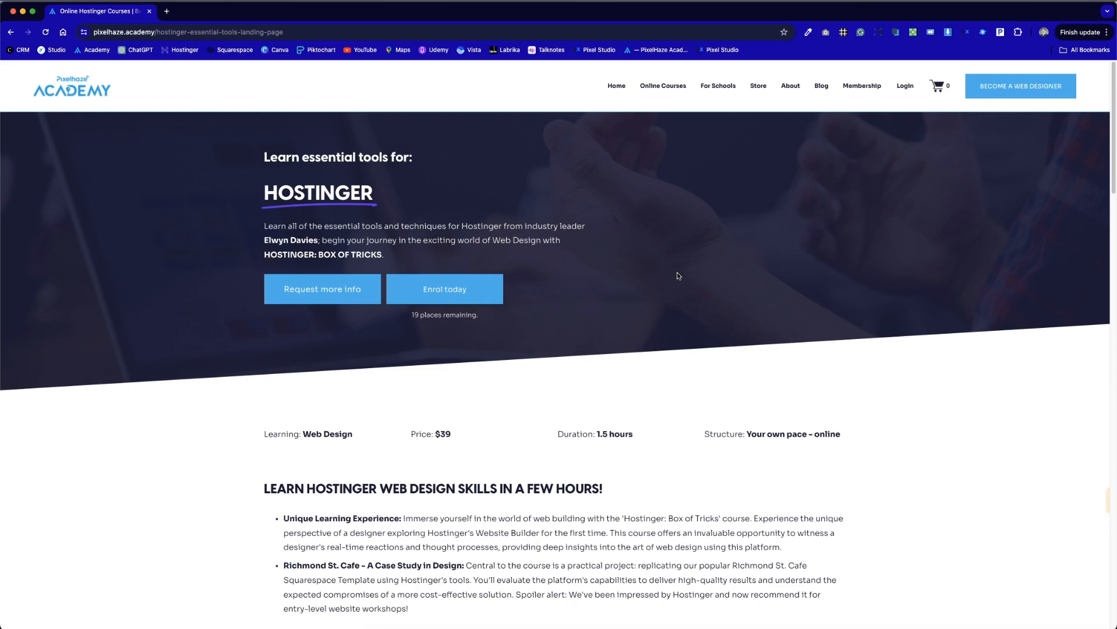
{"action": "scroll", "coordinate": [676, 275], "scroll_direction": "down", "scroll_amount": 2}
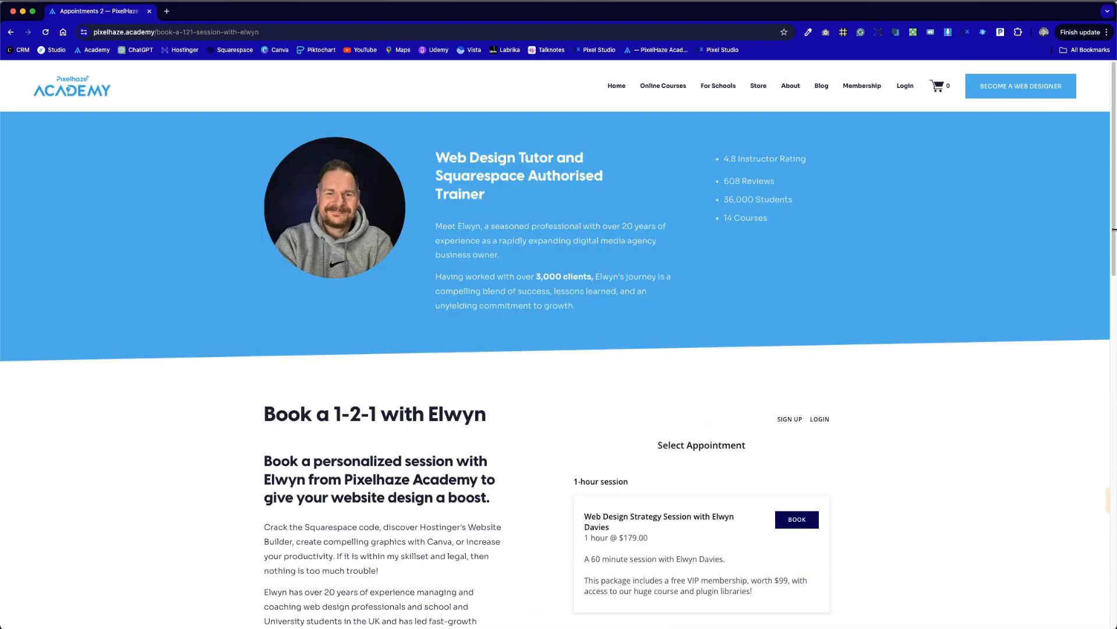
Step: On Pixelhaze Academy's appointment page, choose the 1-hour Web Design Strategy Session on the 7th at 10:00 AM
{"action": "scroll", "coordinate": [1100, 327], "scroll_direction": "down", "scroll_amount": 5}
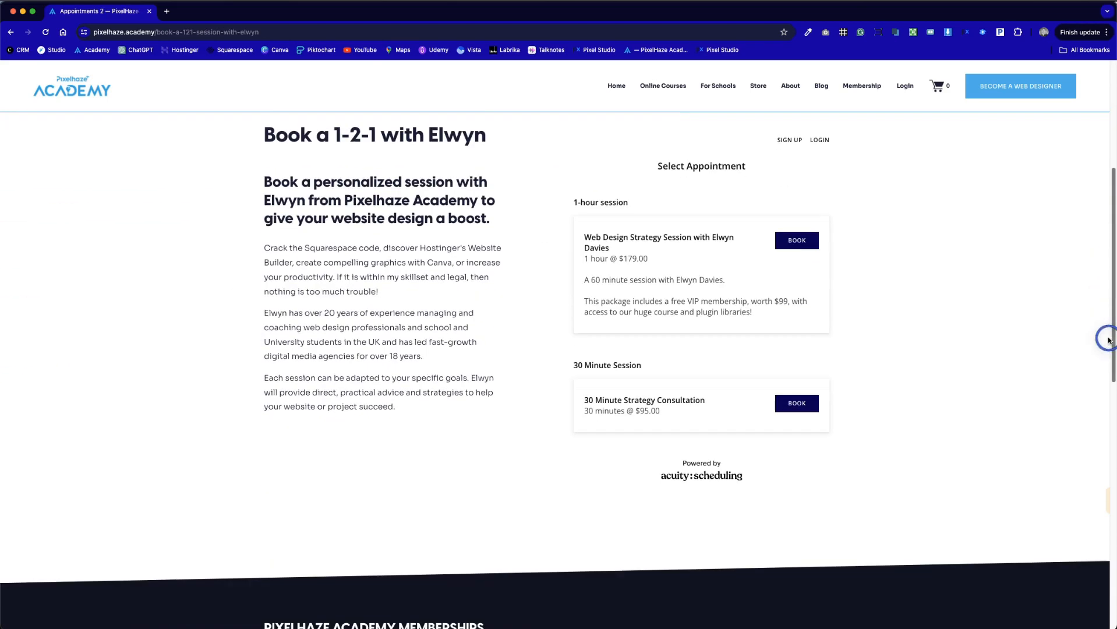
{"action": "left_click", "coordinate": [801, 239]}
{"action": "scroll", "coordinate": [801, 239], "scroll_direction": "down", "scroll_amount": 5}
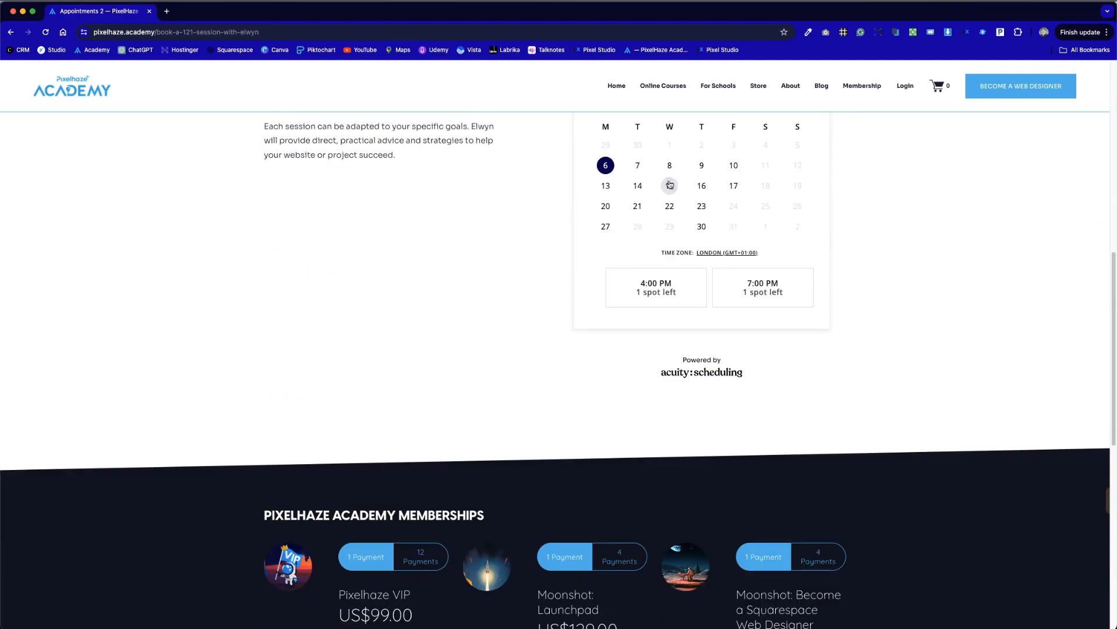
{"action": "left_click", "coordinate": [637, 166]}
{"action": "left_click", "coordinate": [669, 298]}
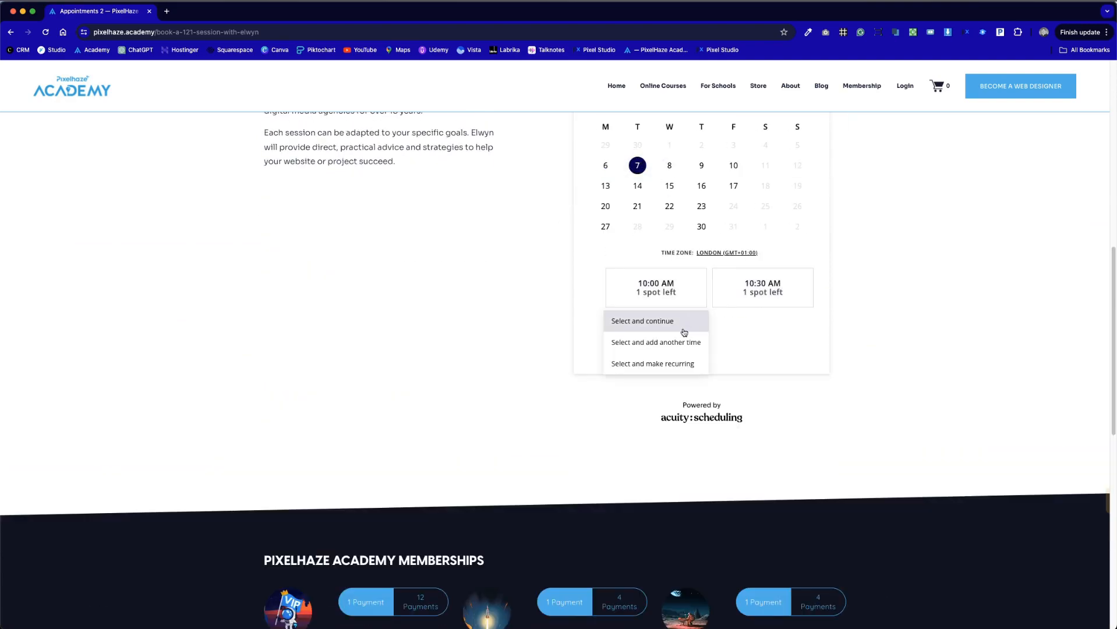